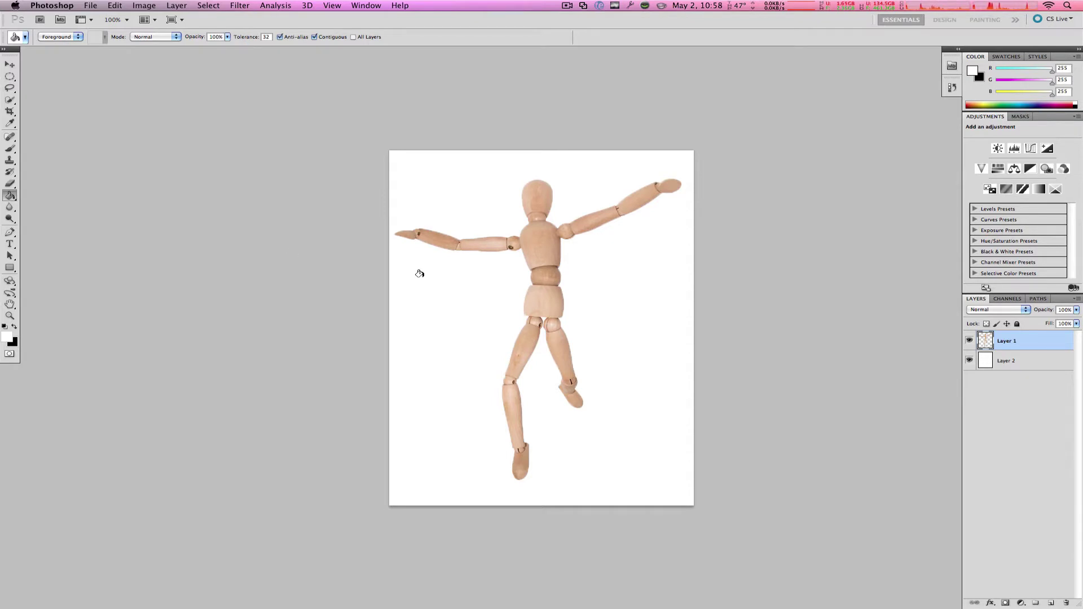
- Start Puppet Warp on the mannequin layer with mesh density set to More Points
click(970, 362)
click(970, 361)
key(v)
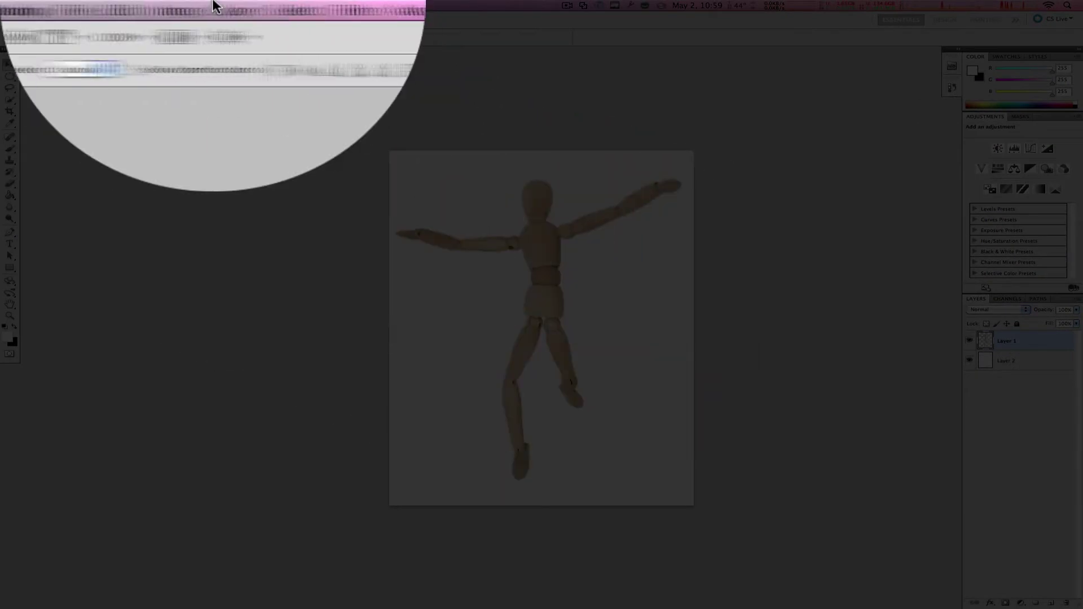
click(115, 5)
click(214, 218)
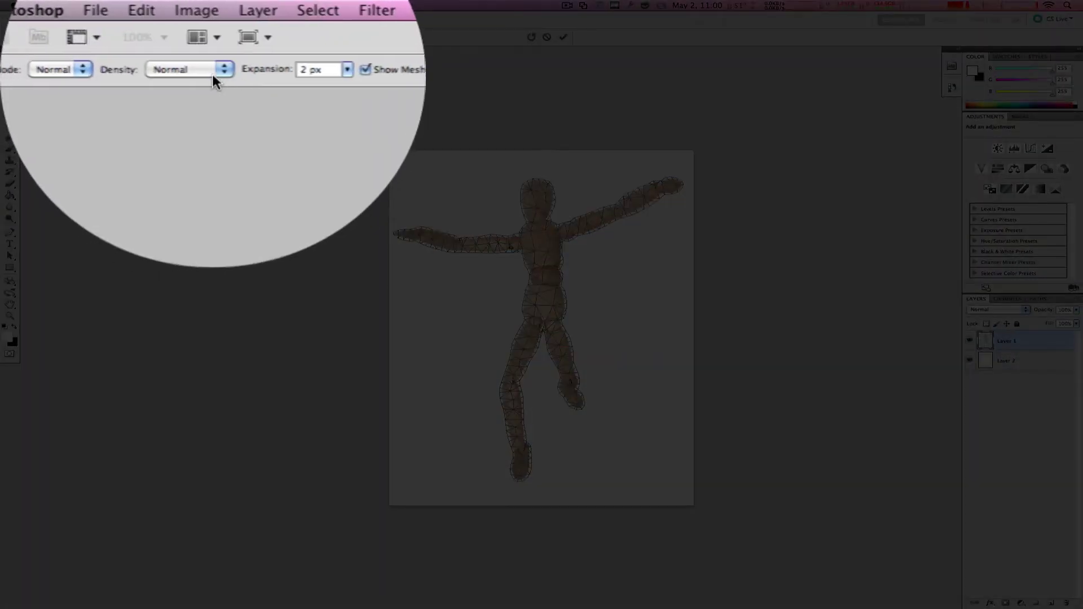
click(213, 73)
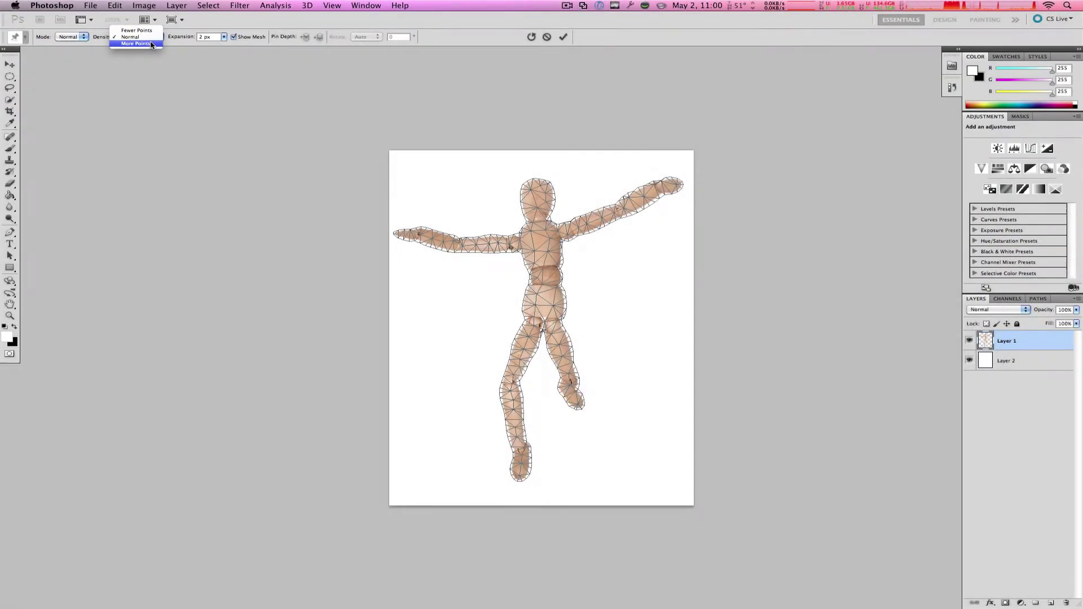
click(212, 82)
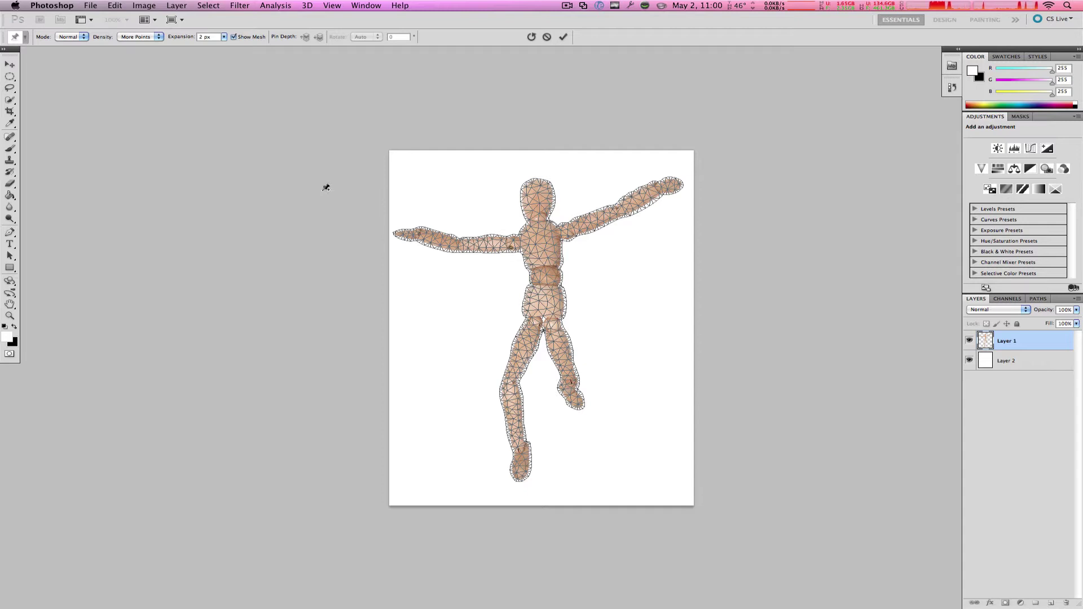
- Hide the mesh and pin the neck, both shoulders, both elbows and both hands
click(233, 37)
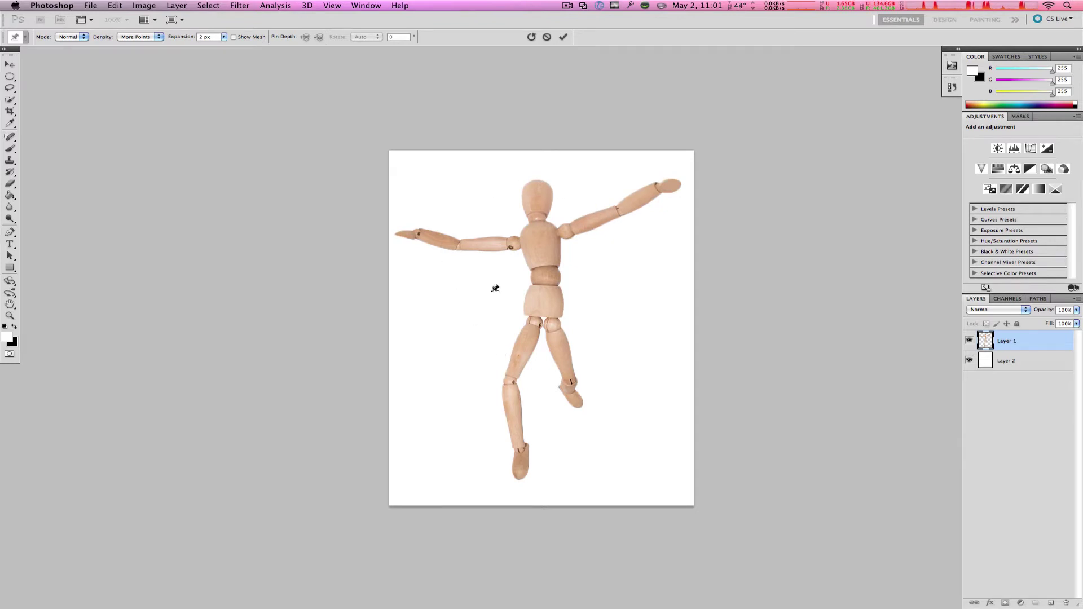
click(538, 218)
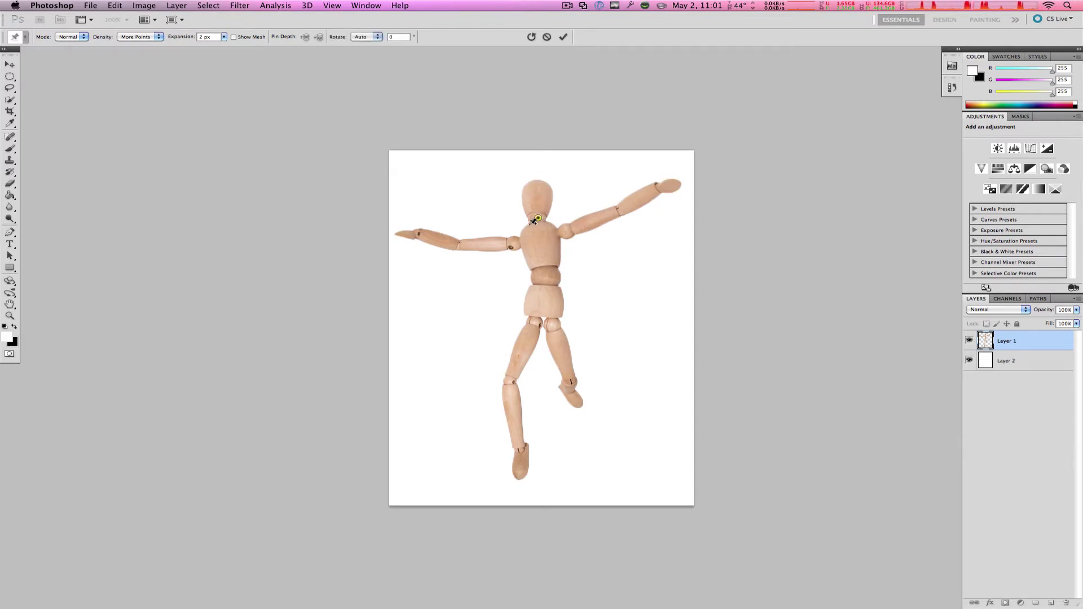
click(512, 243)
click(564, 230)
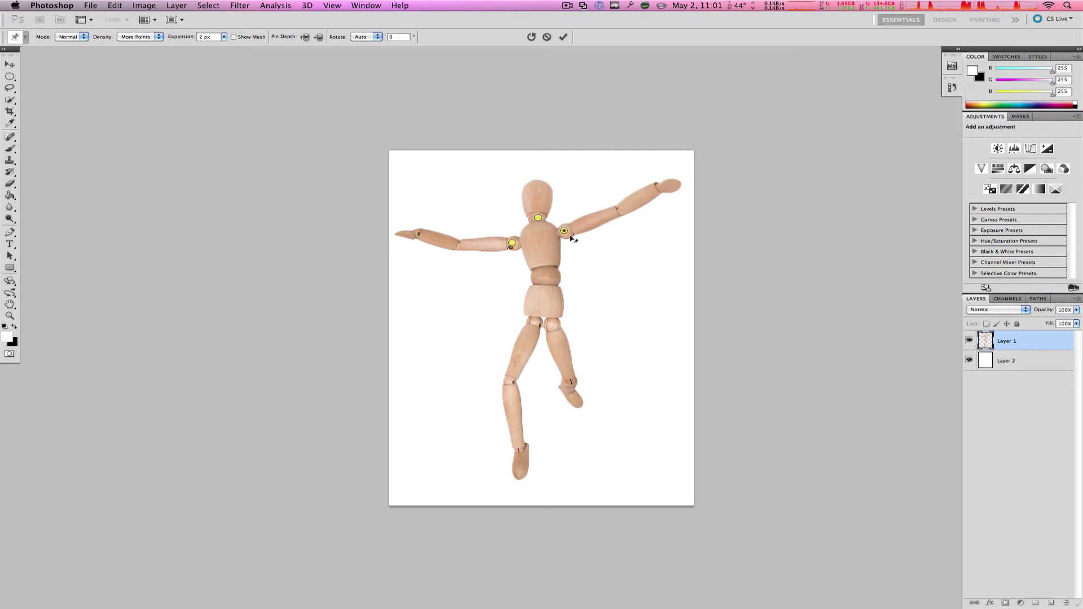
click(621, 211)
click(672, 188)
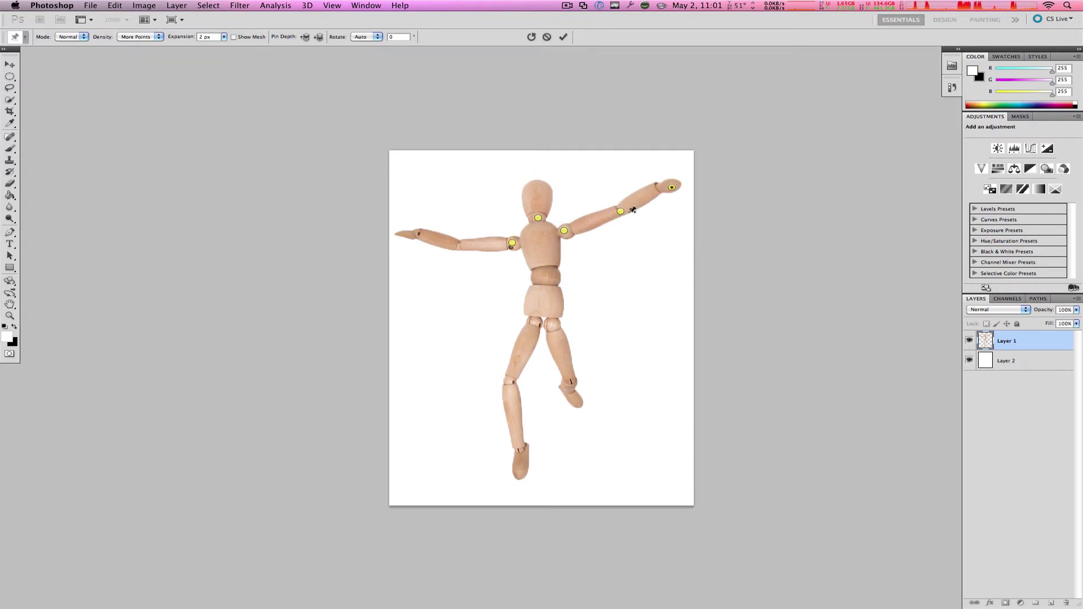
click(459, 247)
click(406, 234)
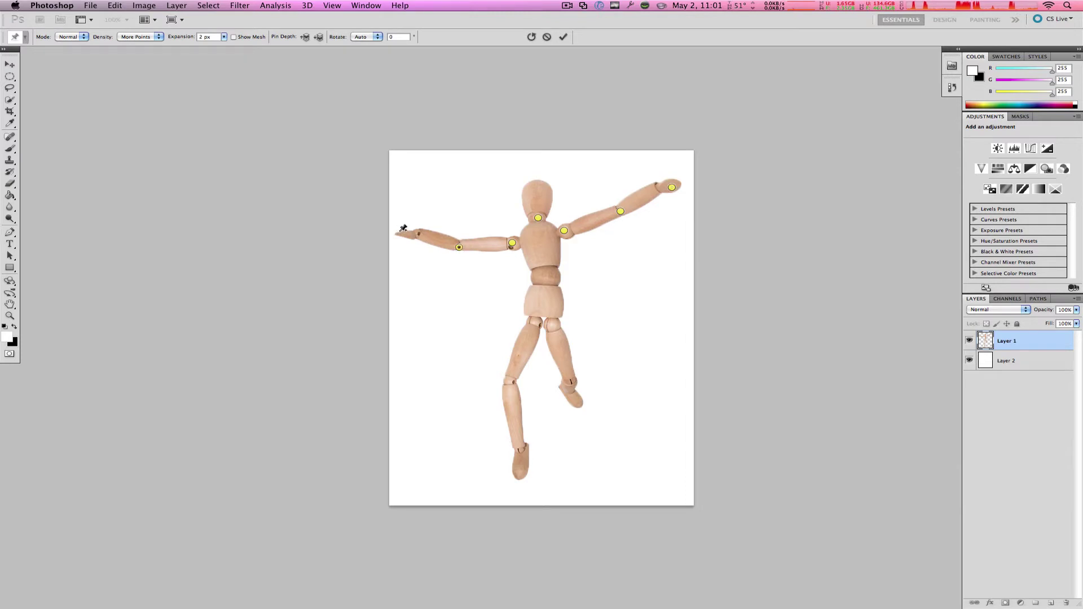
- Pin the figure at both hips and both knees
click(532, 321)
click(553, 322)
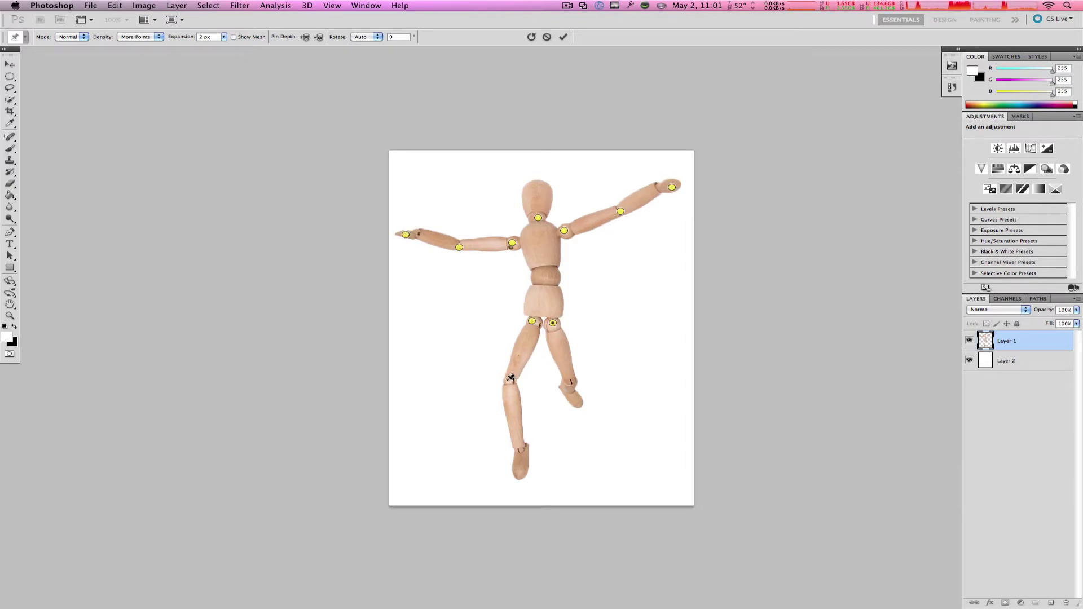
click(508, 380)
click(572, 383)
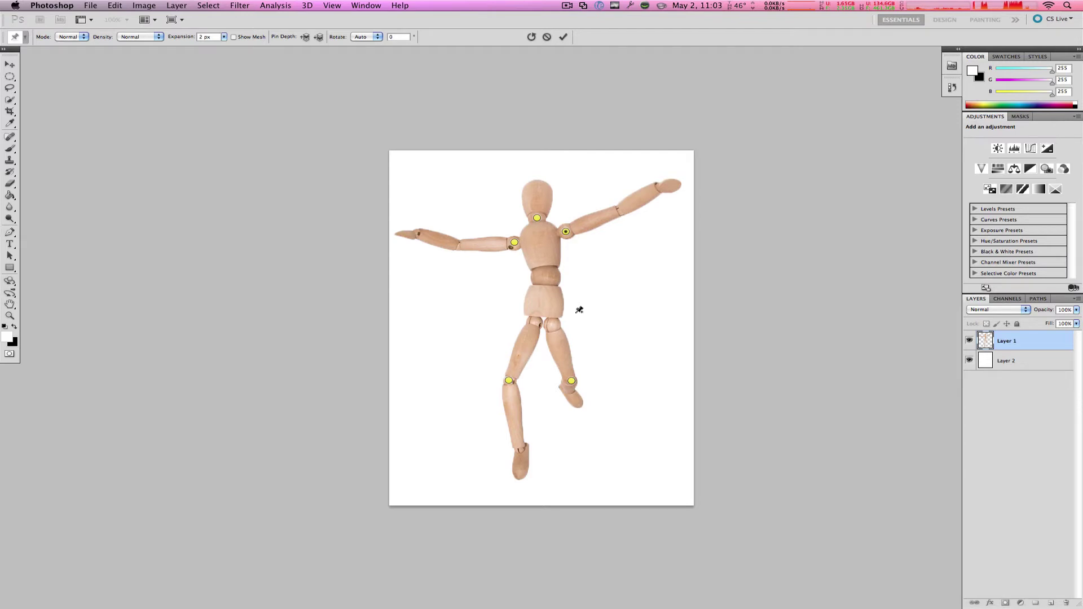
- Try tilting the head by dragging the neck pin, then undo the tilt
click(514, 242)
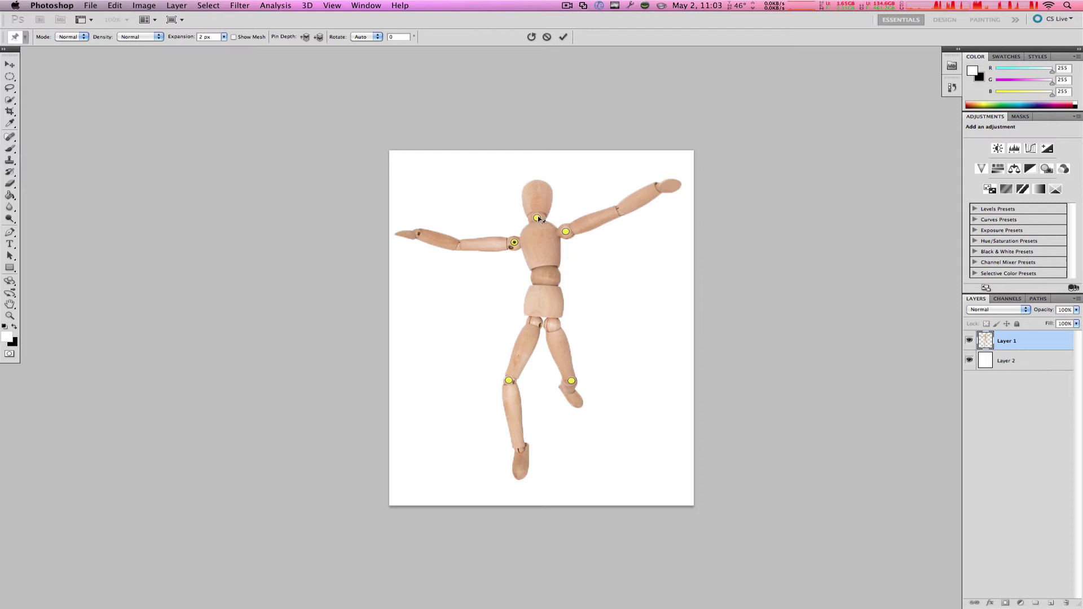
drag(537, 216, 527, 218)
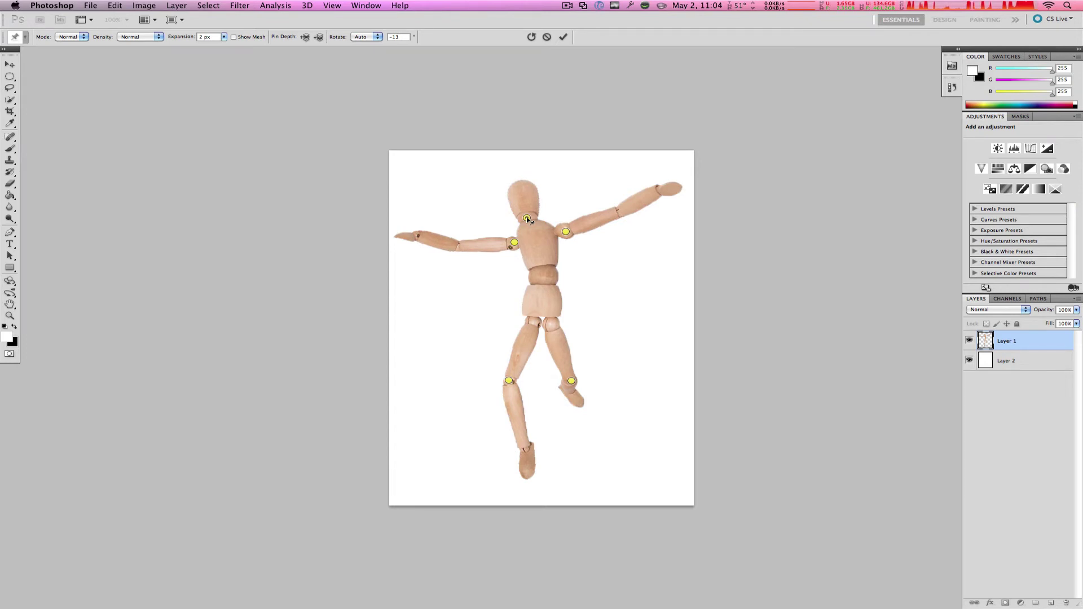
key(super+z)
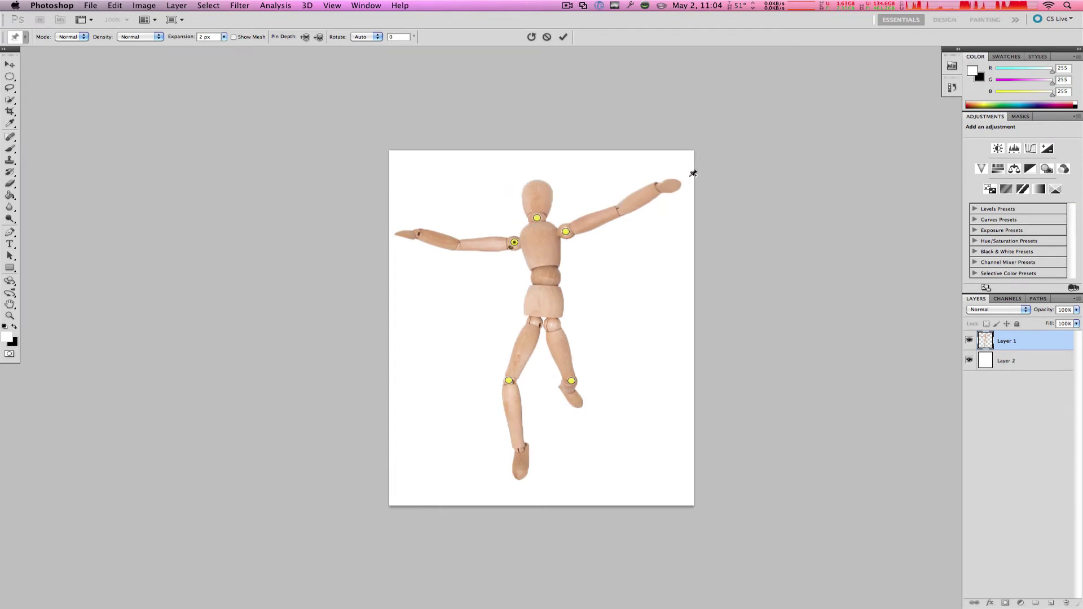
- Pin both hands and both feet, then drag the neck pin to tilt the head slightly left
click(672, 185)
click(404, 234)
click(522, 468)
click(578, 402)
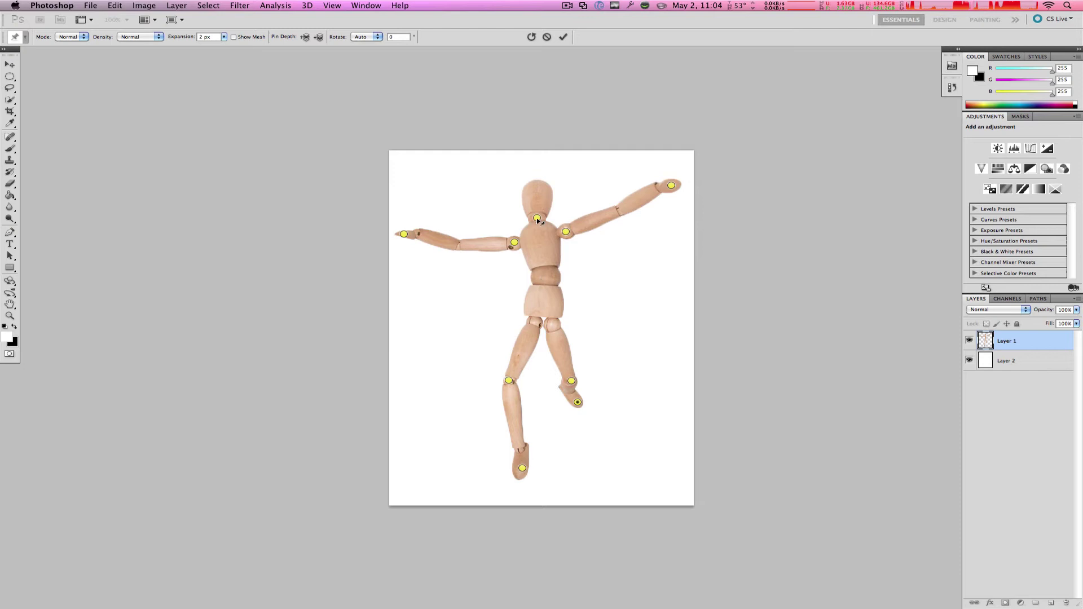
drag(537, 218, 528, 220)
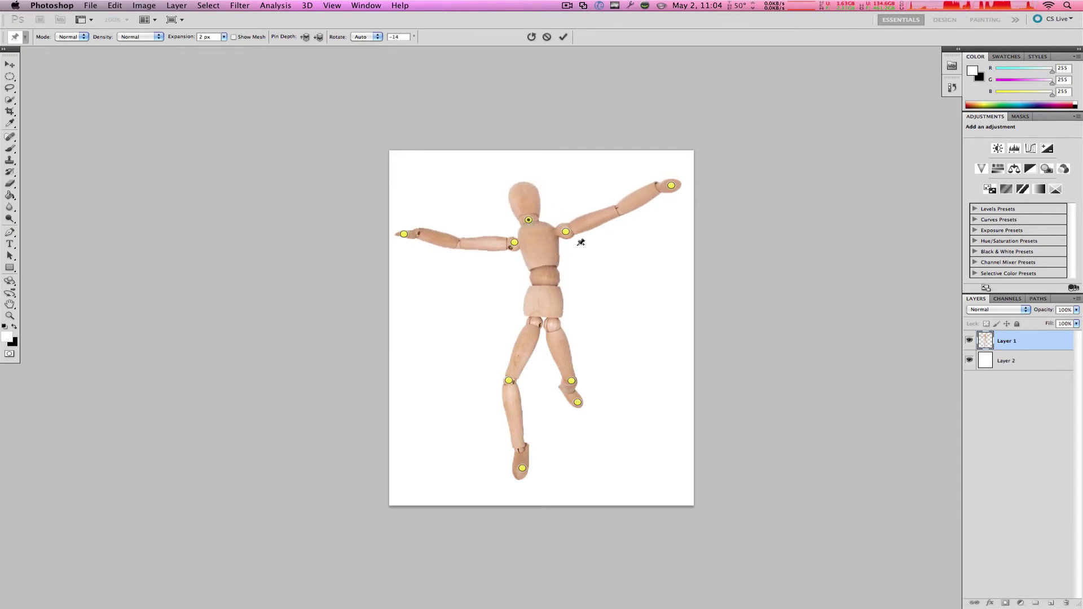
- Remove the right hand pin and swing the right arm upward around the shoulder pin, with rotation set to Fixed
click(675, 185)
key(Delete)
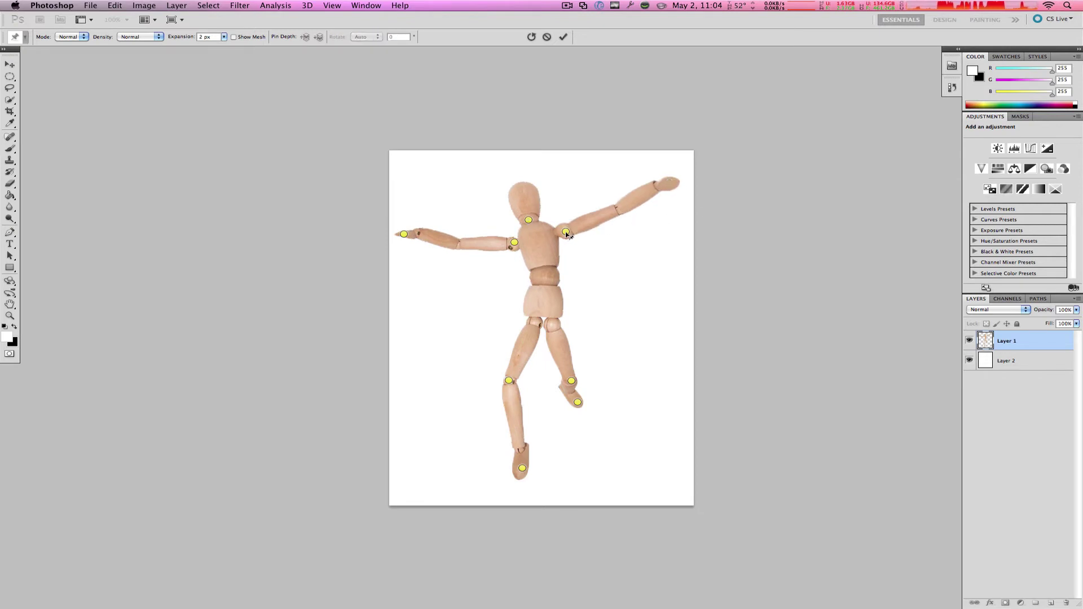
click(566, 232)
drag(591, 250, 592, 247)
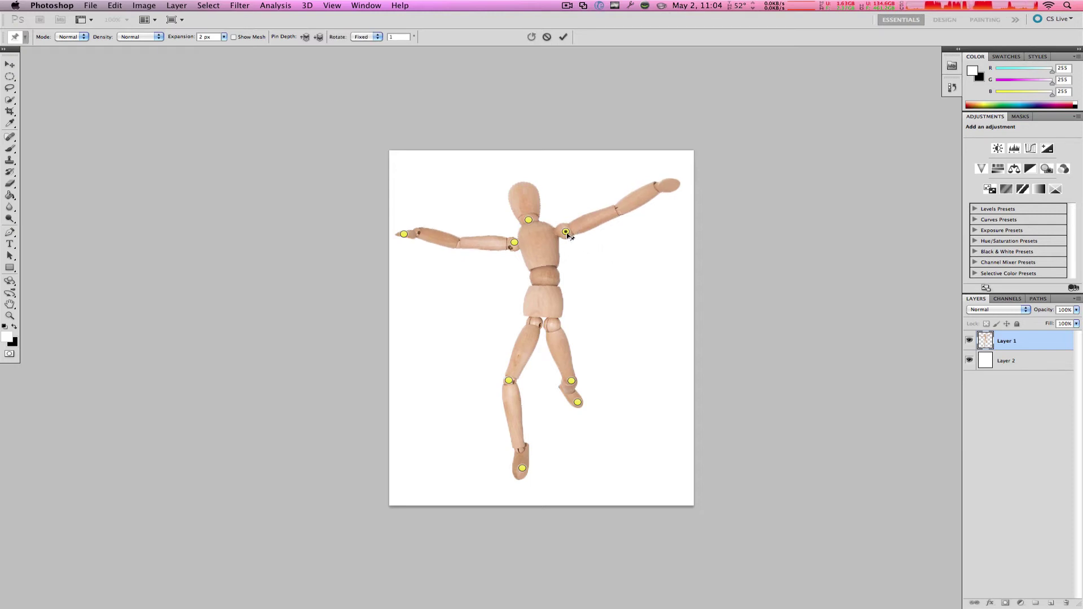
key(alt)
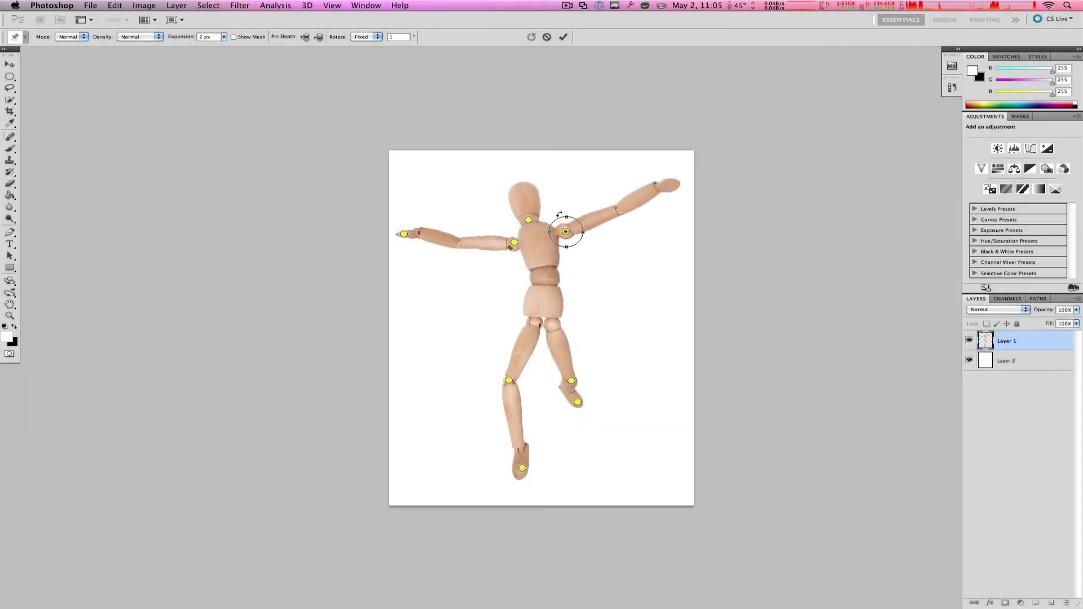
mouse_move(561, 214)
mouse_down()
mouse_move(573, 224)
mouse_move(562, 216)
mouse_up()
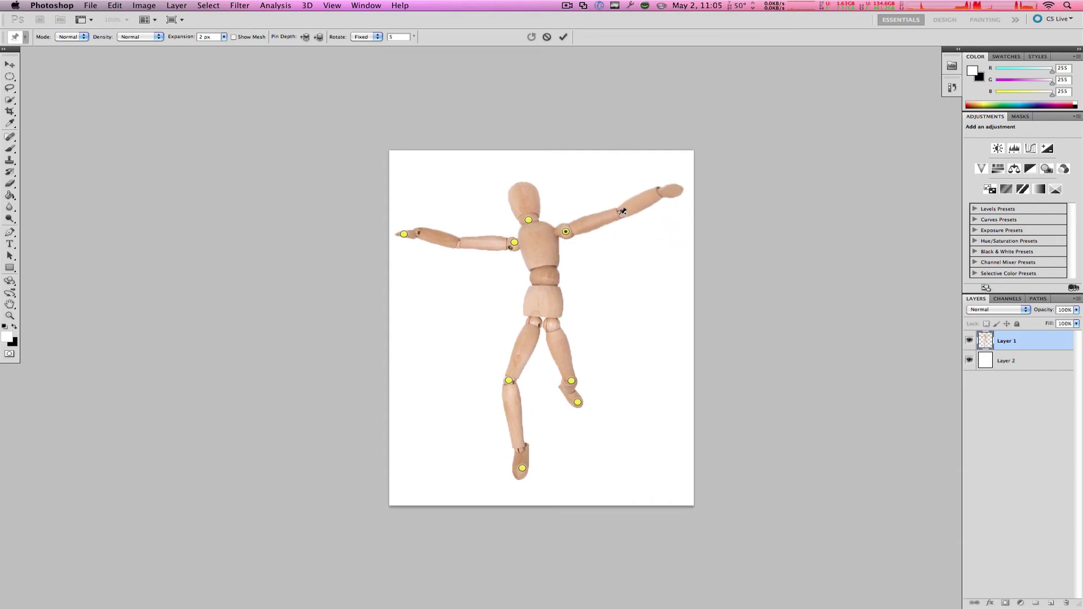
- Add elbow and wrist pins, raising the forearm overhead and rotating the hand
click(620, 214)
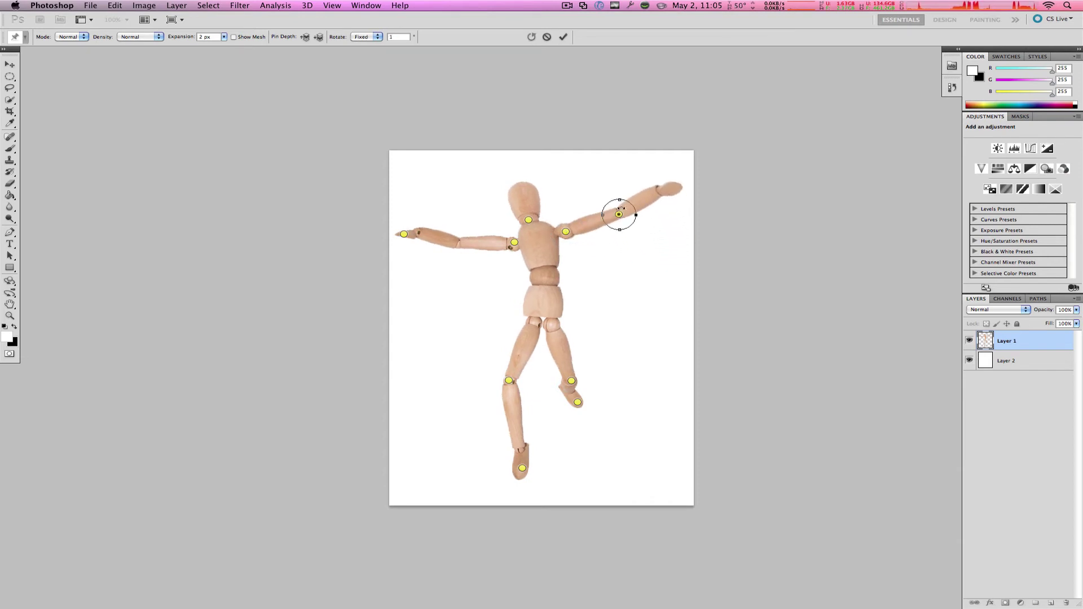
drag(620, 205, 614, 208)
click(635, 173)
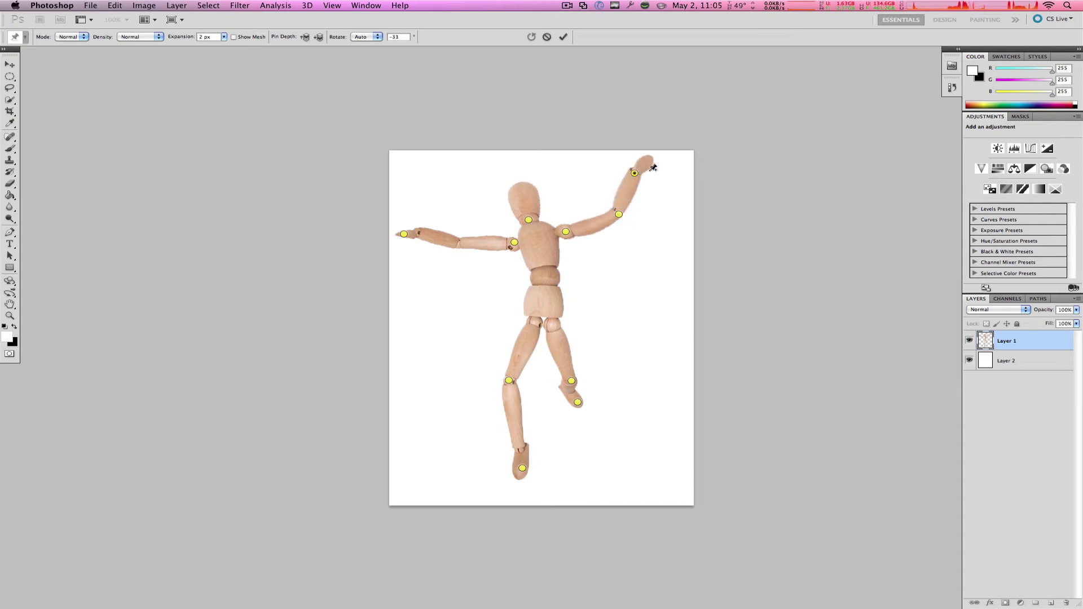
drag(649, 175, 654, 169)
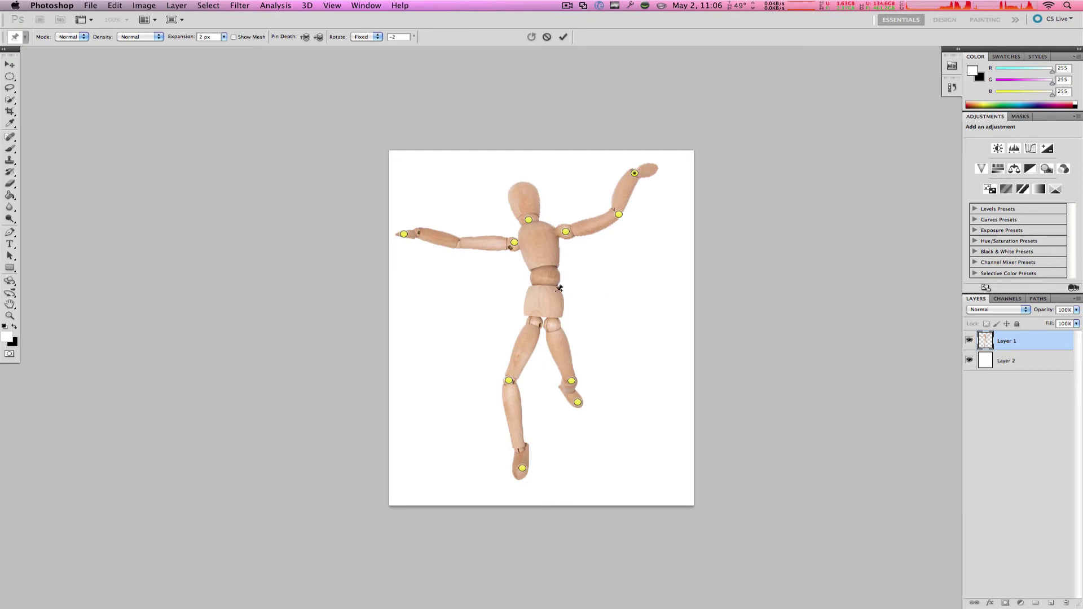
- Pin the left hip with fixed rotation and delete the left foot pin
click(509, 381)
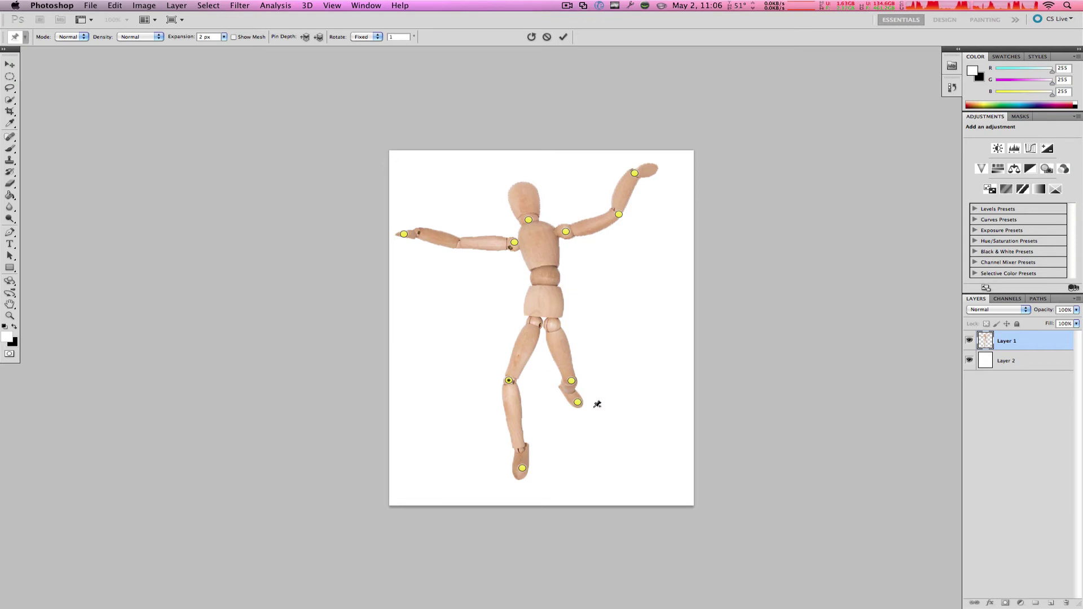
click(531, 322)
click(530, 319)
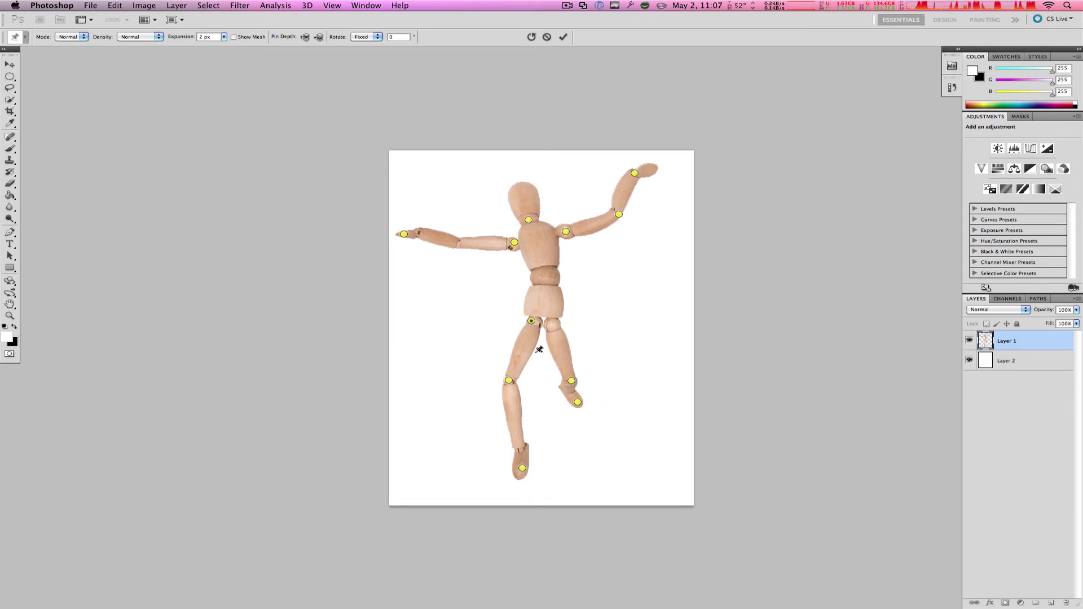
click(523, 468)
key(BackSpace)
- Rotate the lower left leg around the knee pin and send it behind the other leg
click(510, 381)
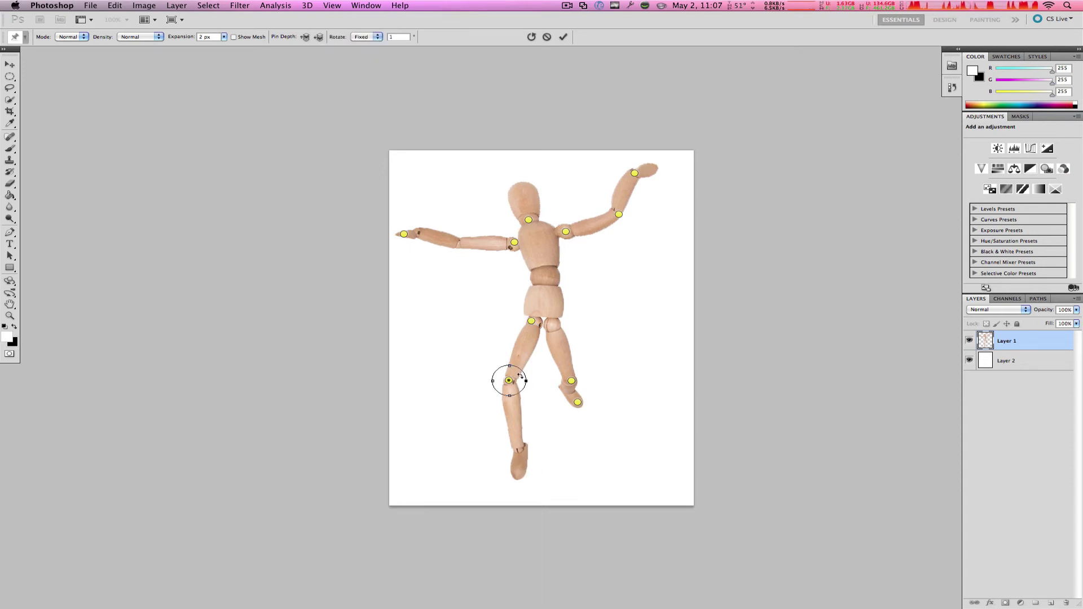
drag(521, 371, 503, 370)
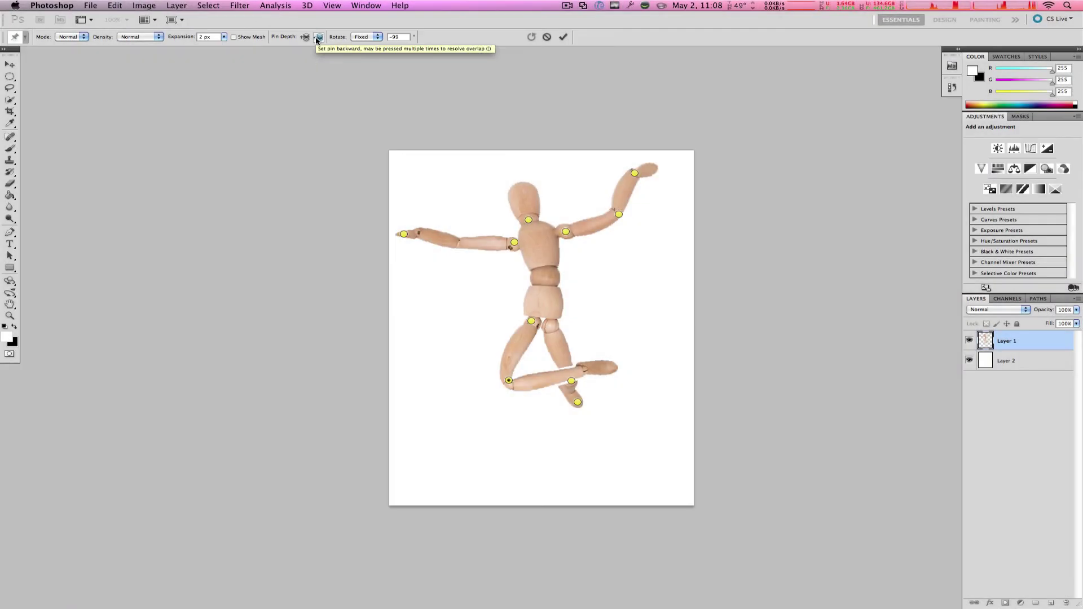
click(317, 38)
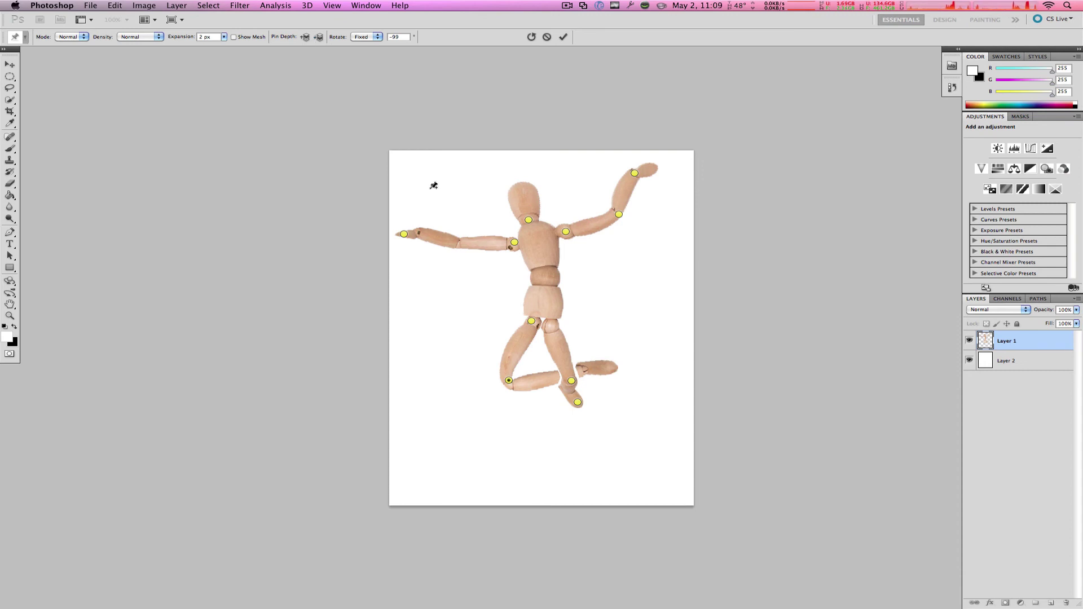
- Commit the Puppet Warp with Enter, then zoom in and out to inspect the bent legs
key(Return)
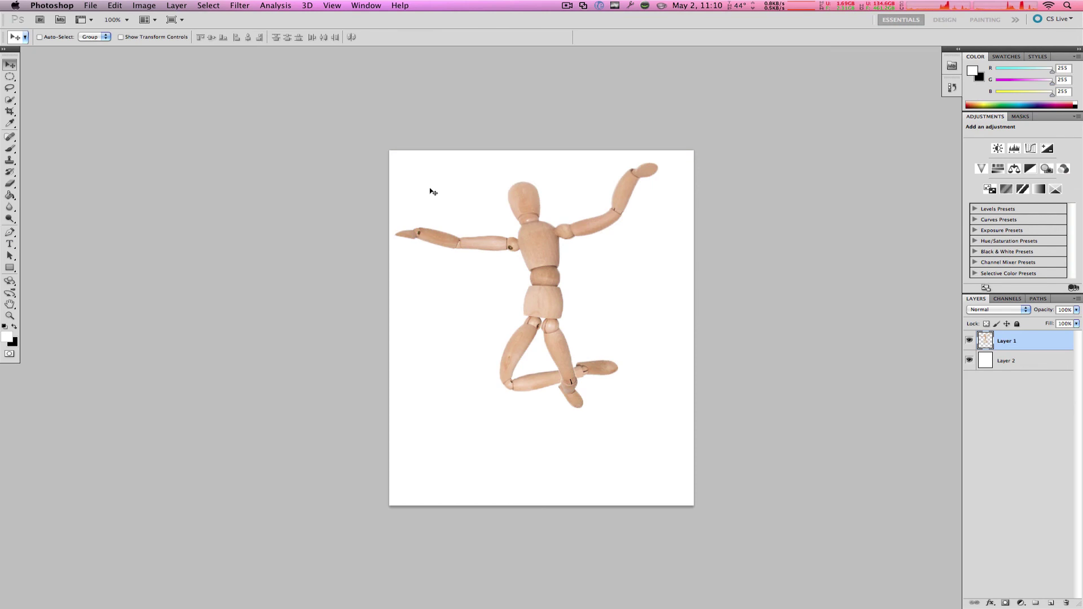
scroll(529, 378, right, 2)
scroll(530, 378, down, 1)
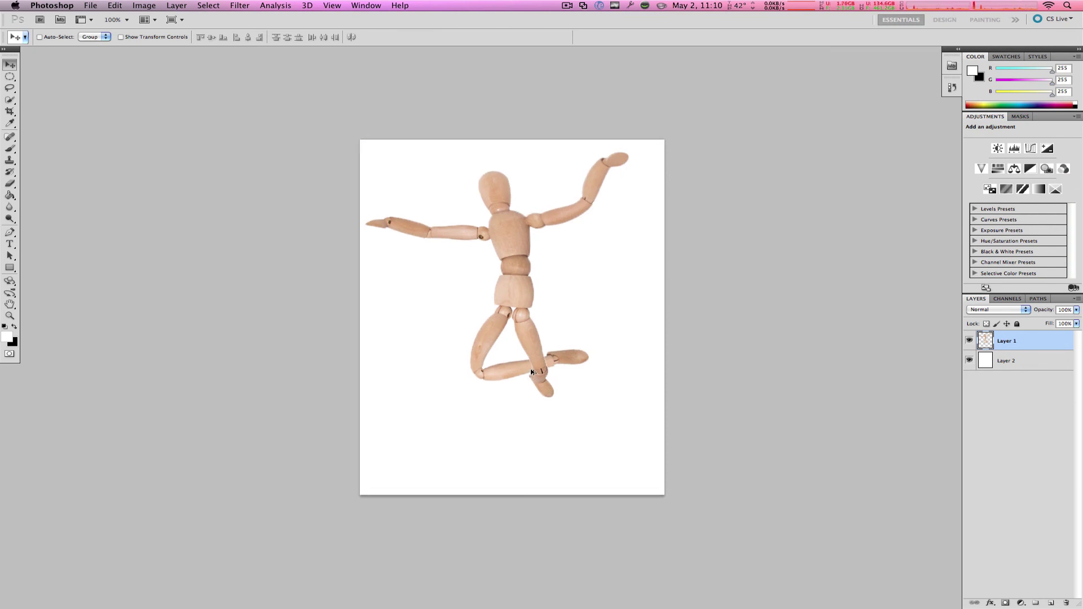
scroll(535, 369, up, 4)
scroll(535, 370, down, 4)
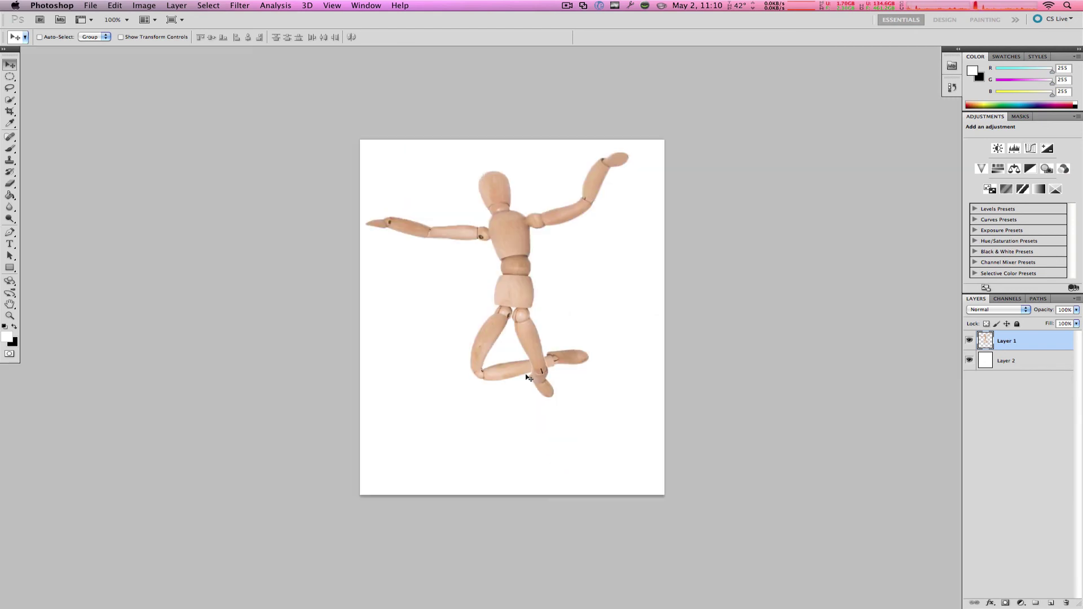